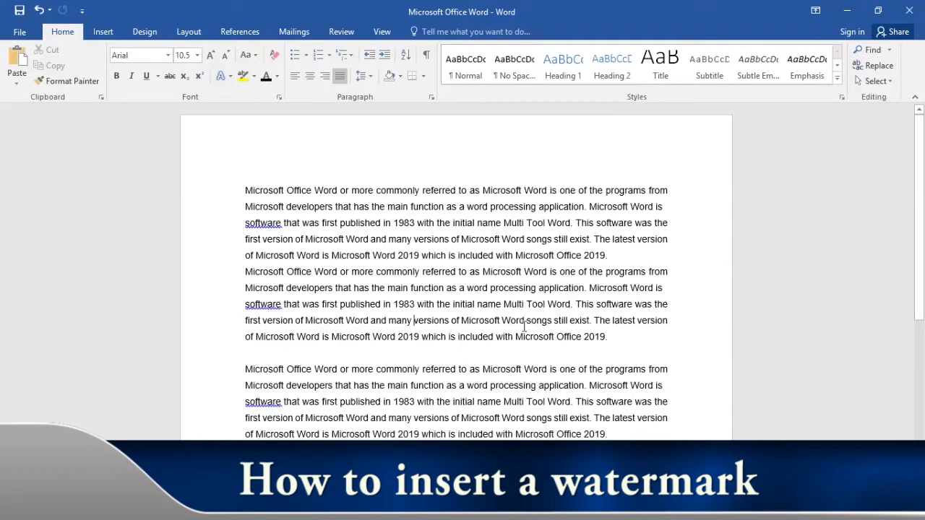
Open the custom watermark settings for the document.
scroll(499, 388, "down", 3)
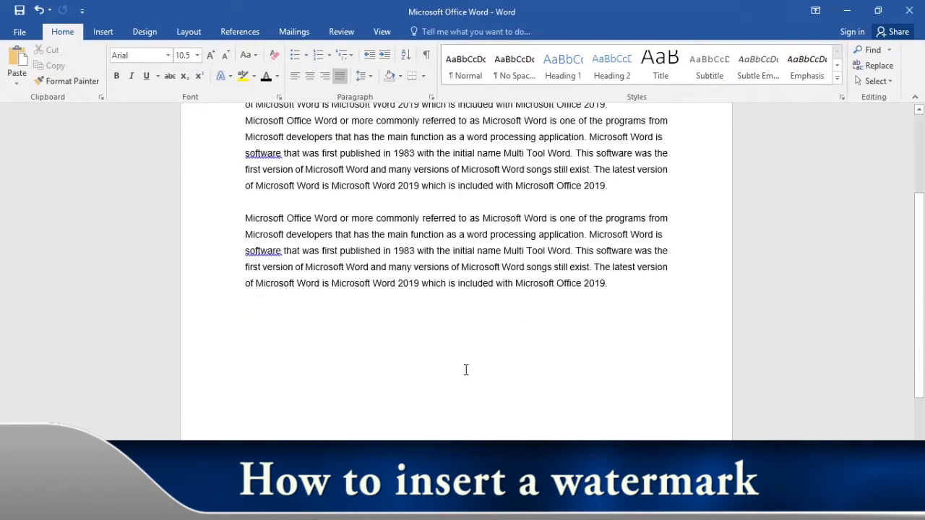
scroll(481, 364, "up", 2)
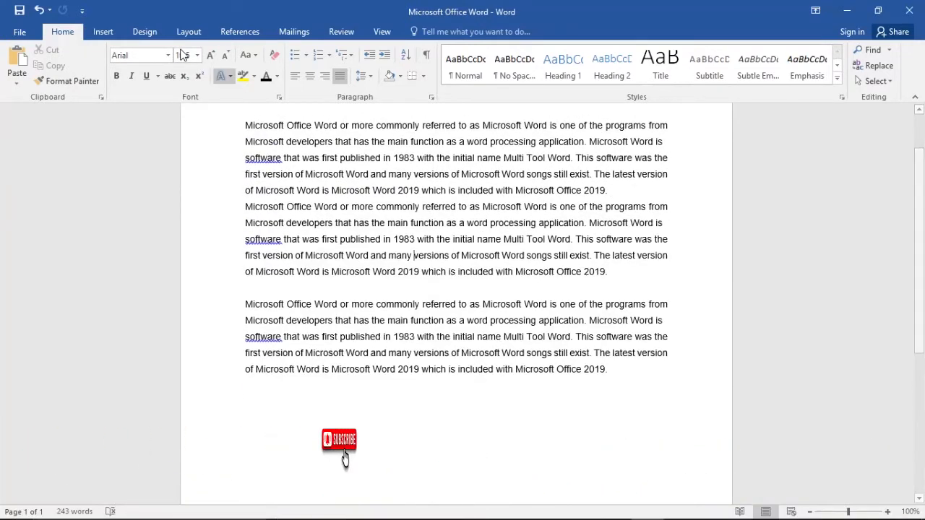
scroll(455, 265, "up", 2)
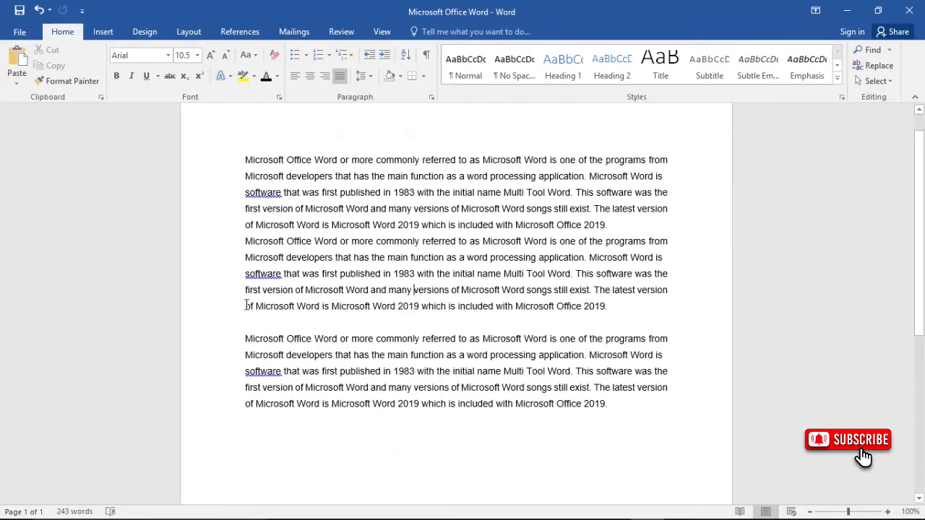
left_click(144, 27)
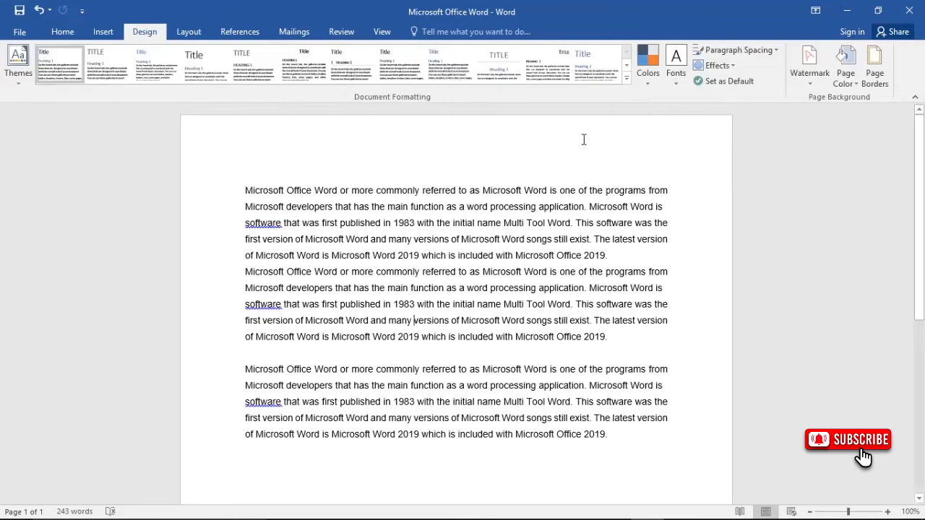
left_click(807, 74)
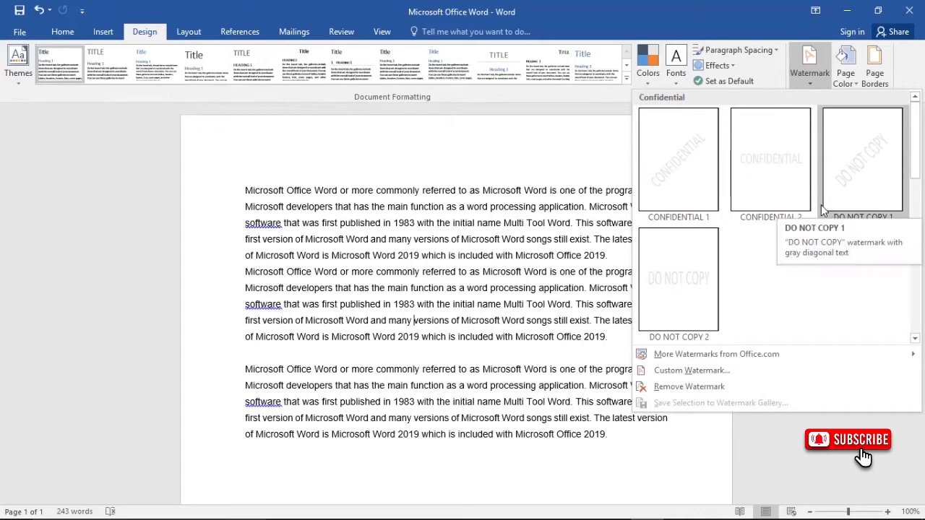
left_click(725, 370)
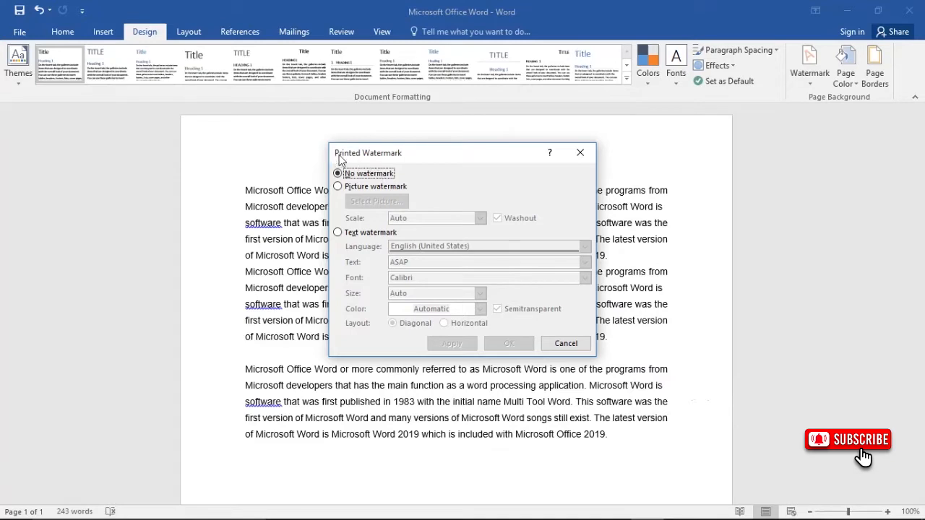
left_click_drag(444, 156, 452, 173)
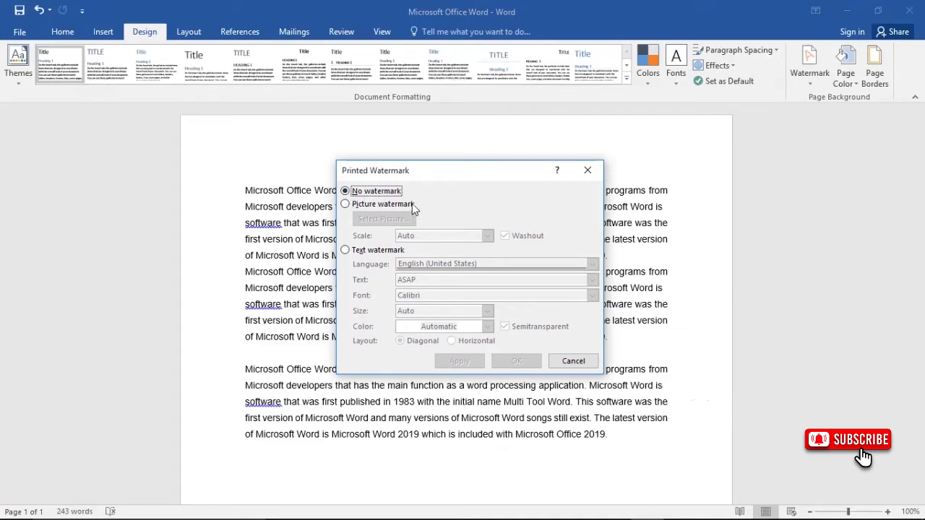
Choose a text watermark and set its text to MICROSOFT WORD.
left_click(345, 251)
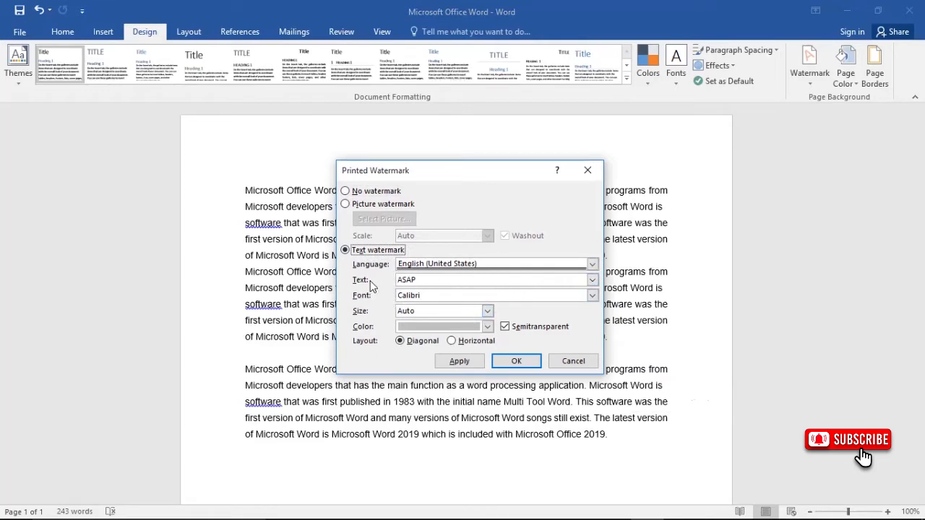
left_click(434, 279)
key("BackSpace")
key("BackSpace")
key("BackSpace")
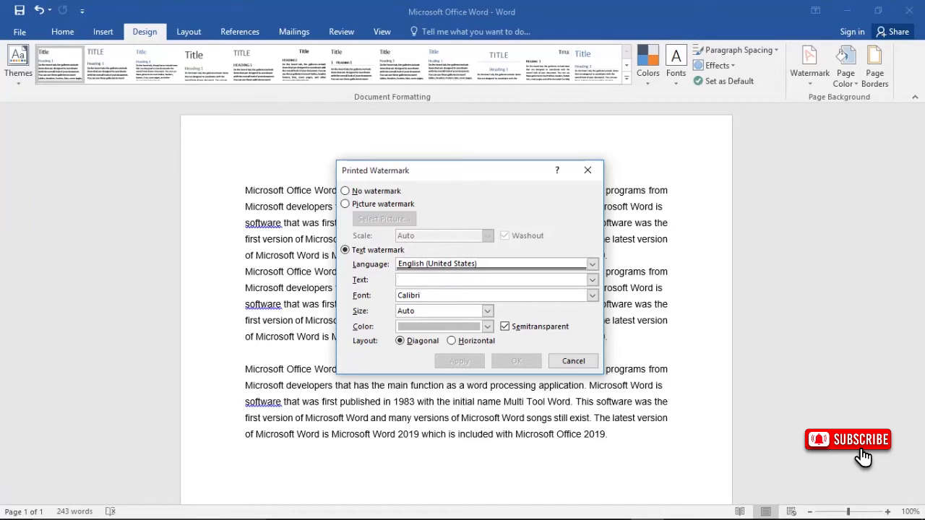
type("MICR")
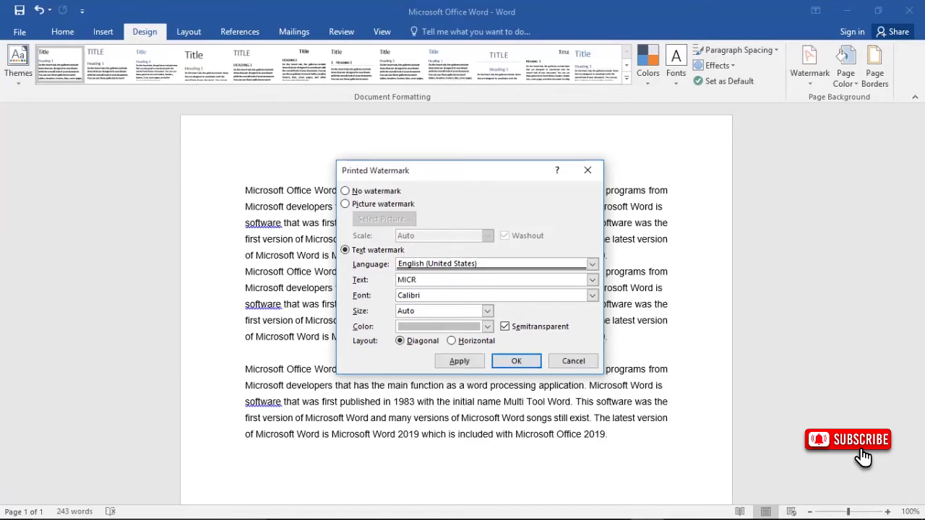
type("OSOFT WORD")
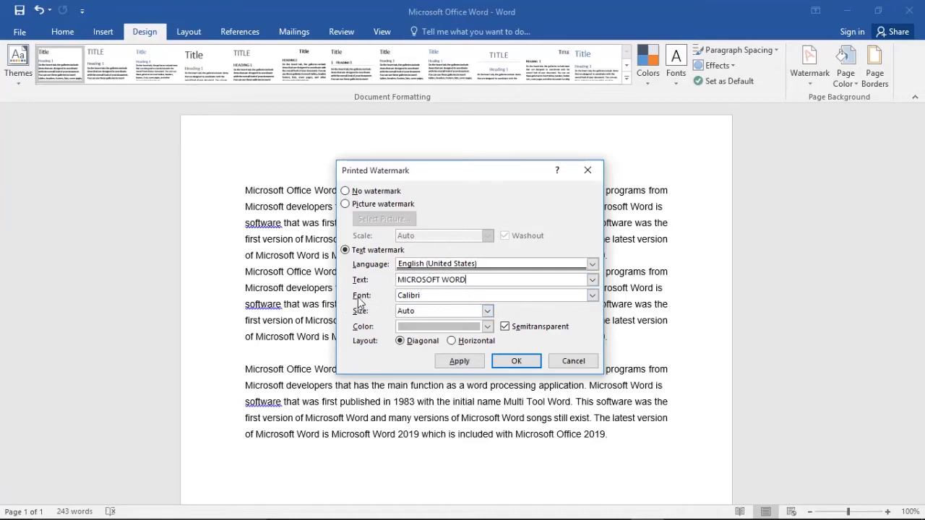
Set the watermark font to Cooper Black.
left_click(592, 296)
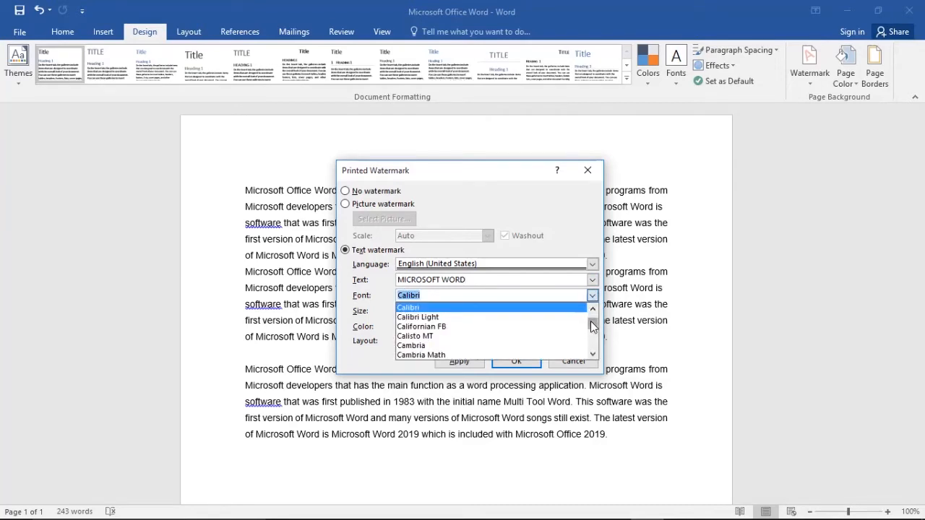
scroll(591, 327, "down", 10)
scroll(548, 321, "up", 2)
scroll(548, 321, "up", 5)
scroll(548, 323, "down", 1)
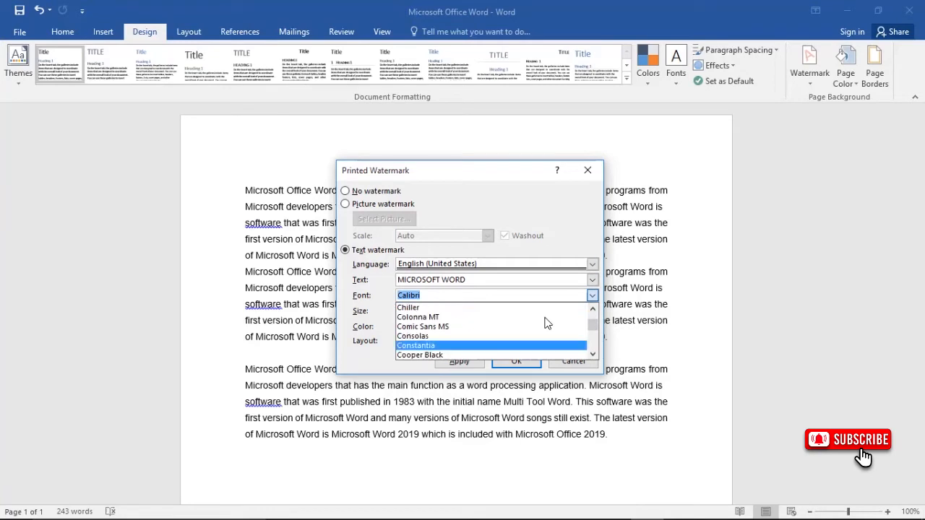
scroll(548, 323, "down", 1)
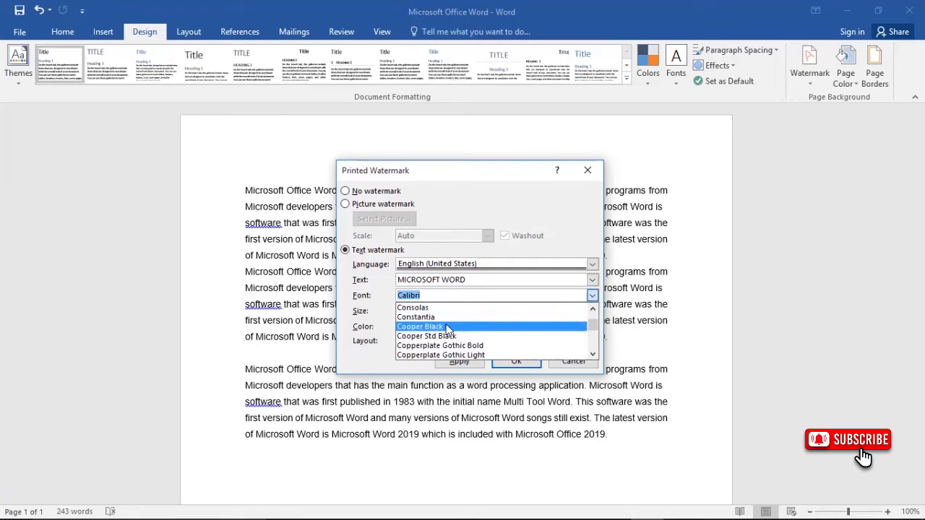
left_click(548, 324)
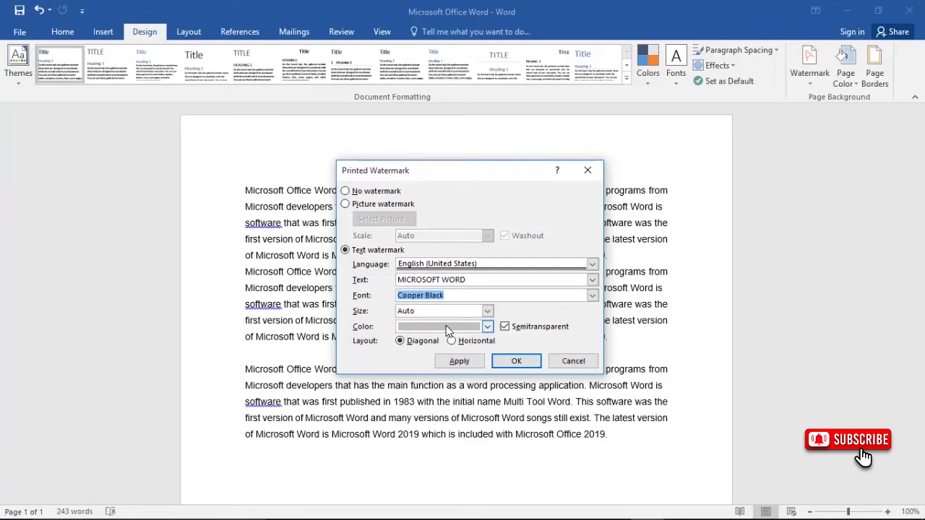
Set the watermark size to 90 and its color to the standard red.
left_click(487, 311)
left_click_drag(489, 341, 487, 361)
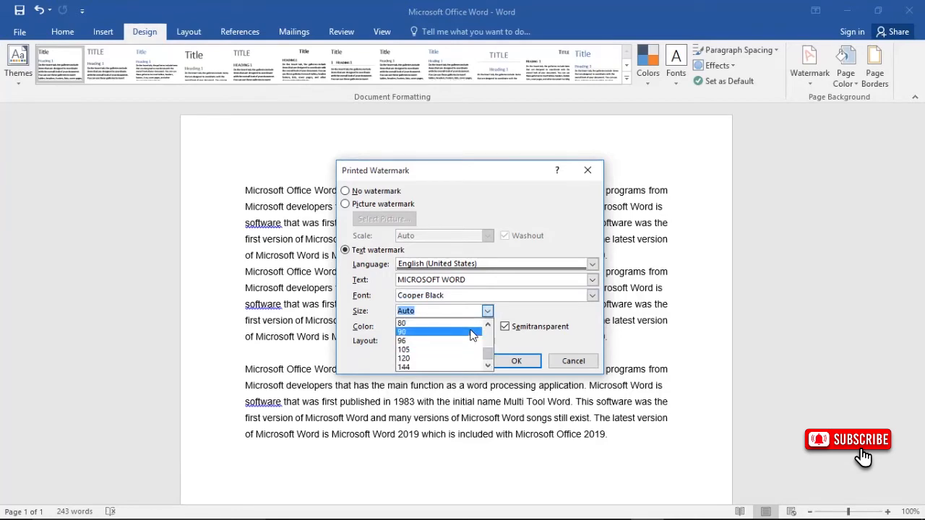
left_click(473, 333)
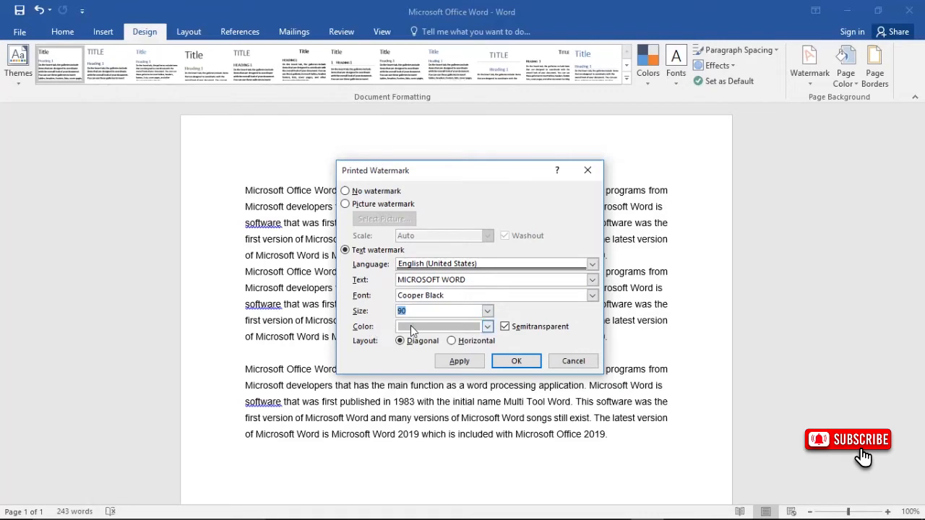
left_click(486, 327)
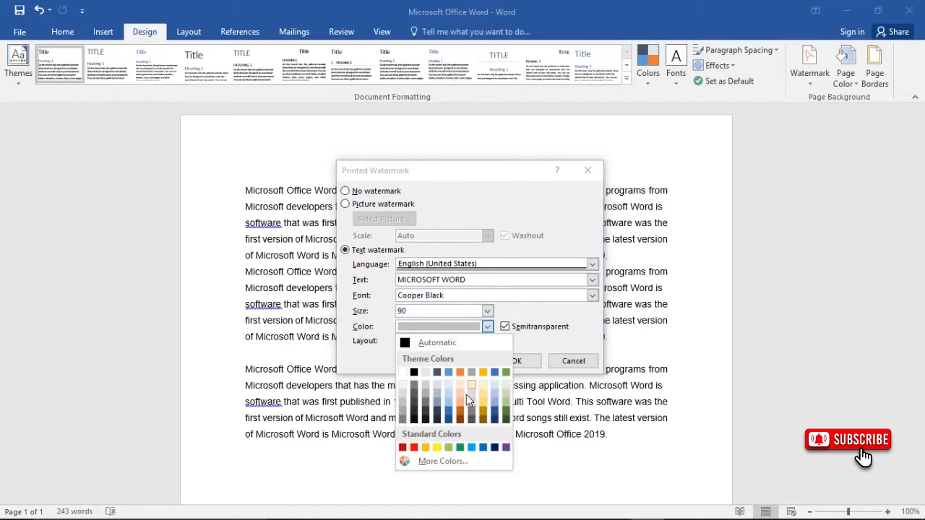
left_click(412, 449)
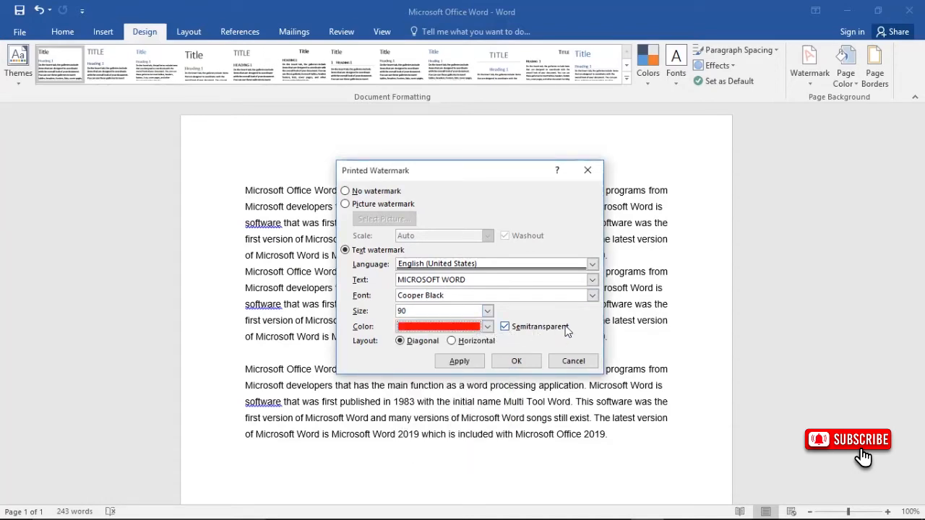
Apply the watermark with a diagonal layout and semitransparency turned off, and close the watermark settings.
left_click(529, 331)
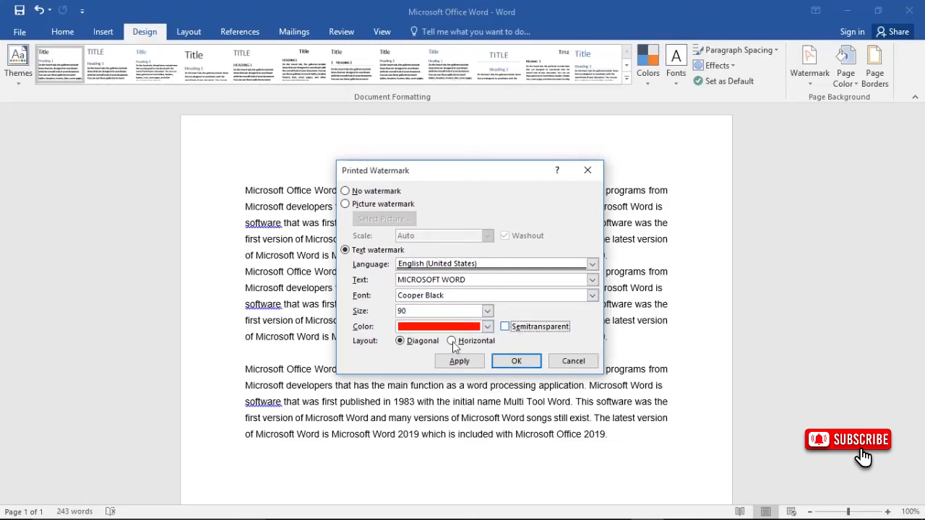
left_click(404, 345)
left_click(466, 362)
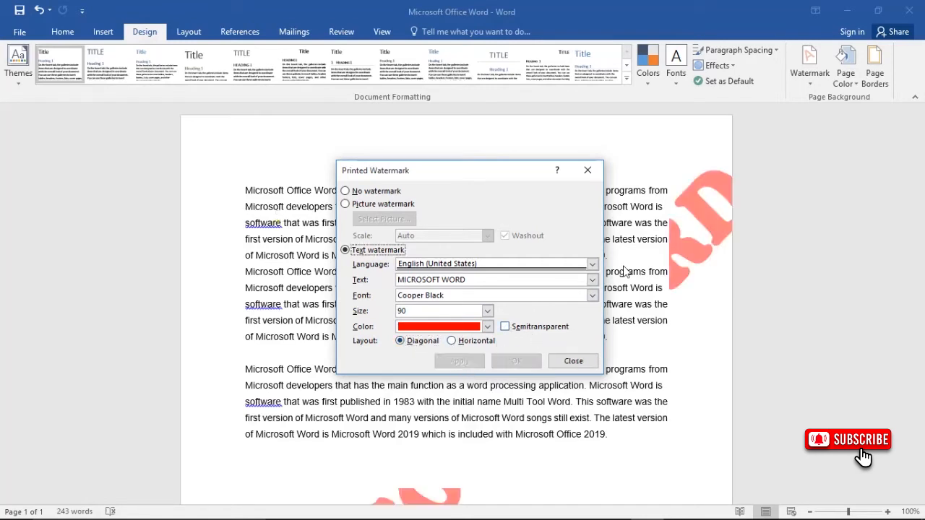
left_click_drag(489, 174, 492, 201)
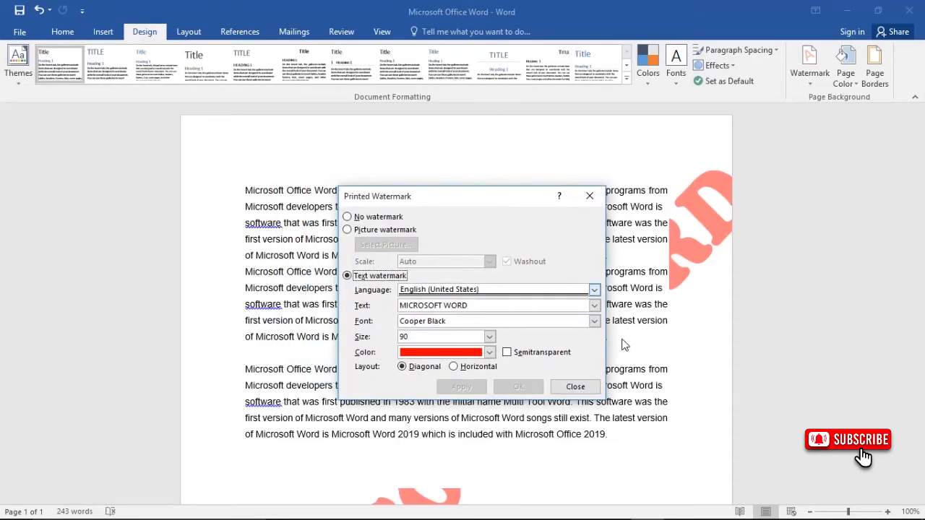
left_click(568, 388)
Examine how the watermark is placed on the page relative to the body text.
scroll(584, 361, "down", 6)
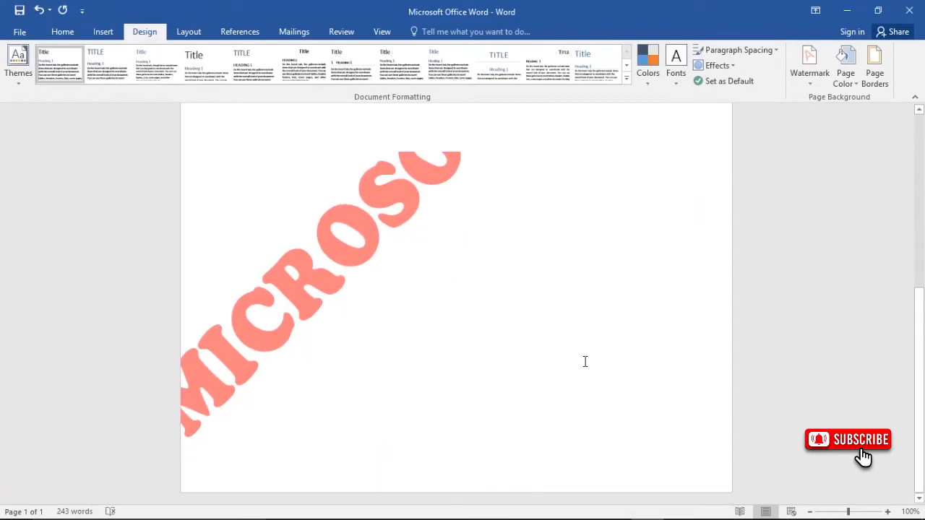
scroll(321, 328, "up", 3)
scroll(368, 336, "down", 3)
scroll(381, 329, "up", 4)
scroll(382, 329, "up", 3)
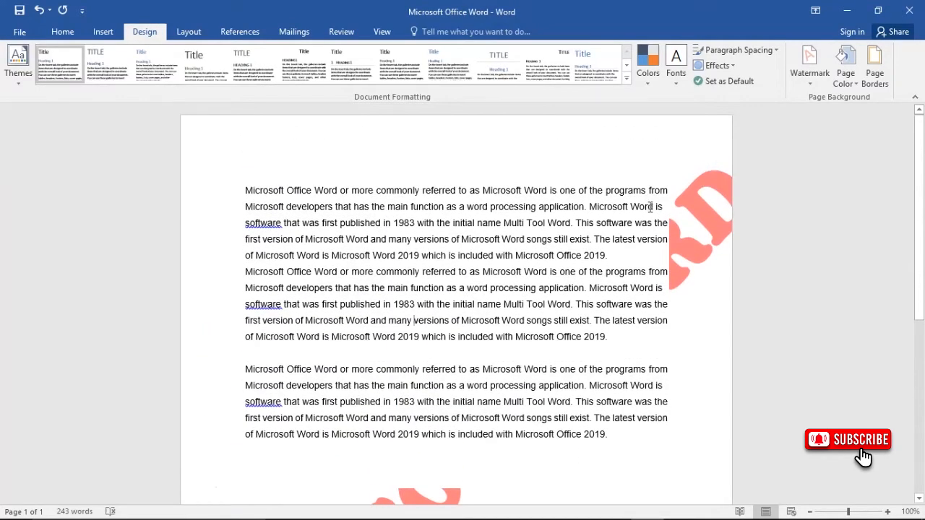
scroll(675, 325, "down", 3)
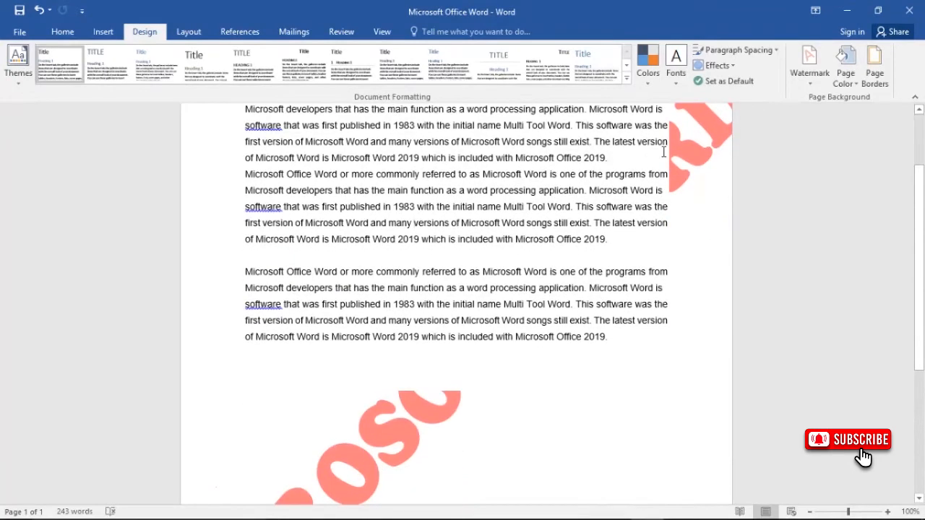
scroll(659, 262, "down", 7)
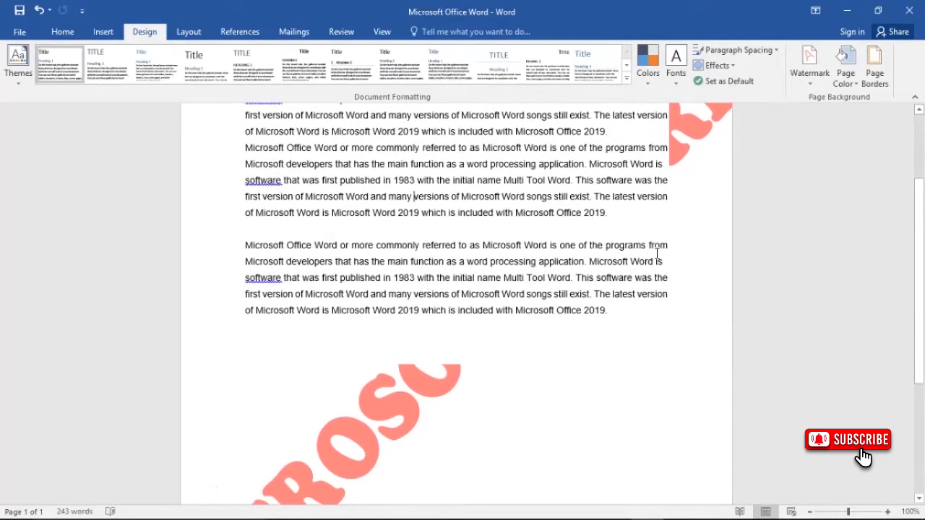
scroll(552, 289, "up", 10)
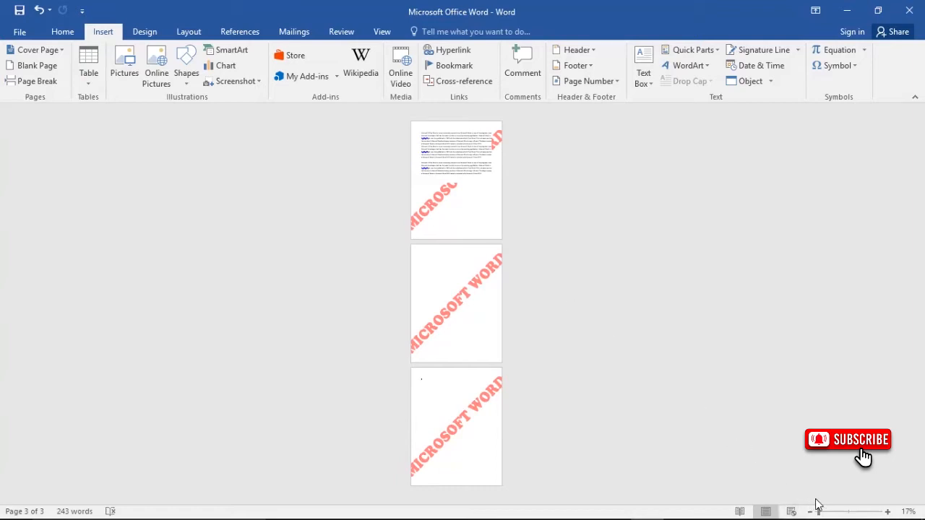
Inspect the watermark on each of the three pages in an overview of the whole document.
left_click_drag(819, 504, 817, 503)
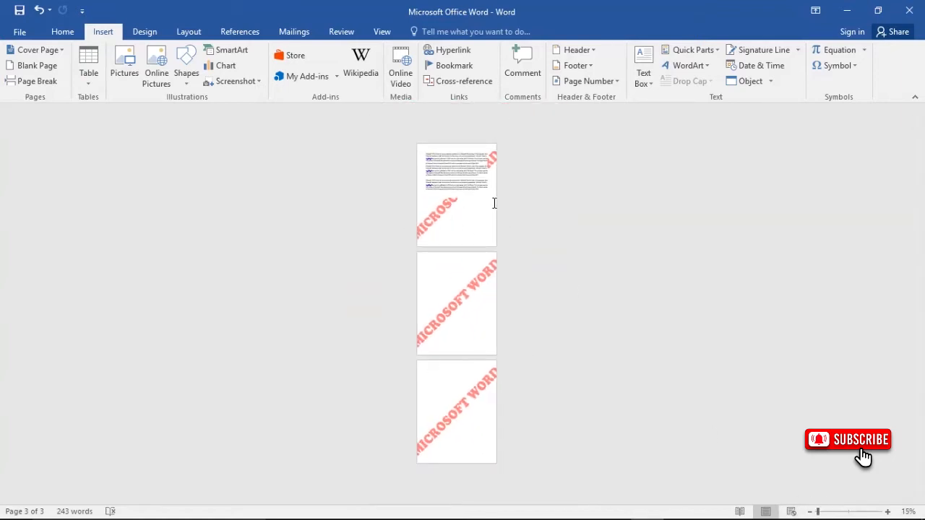
left_click(450, 208)
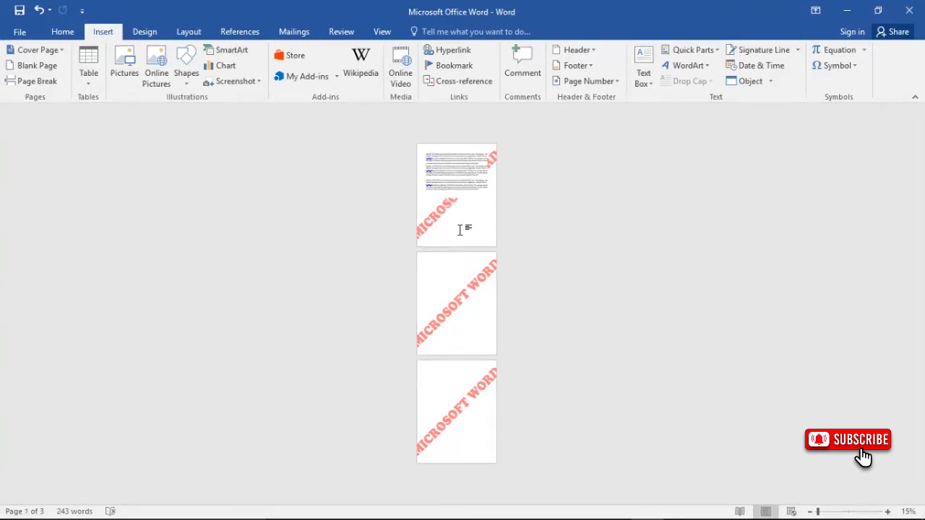
left_click(442, 310)
left_click(445, 398)
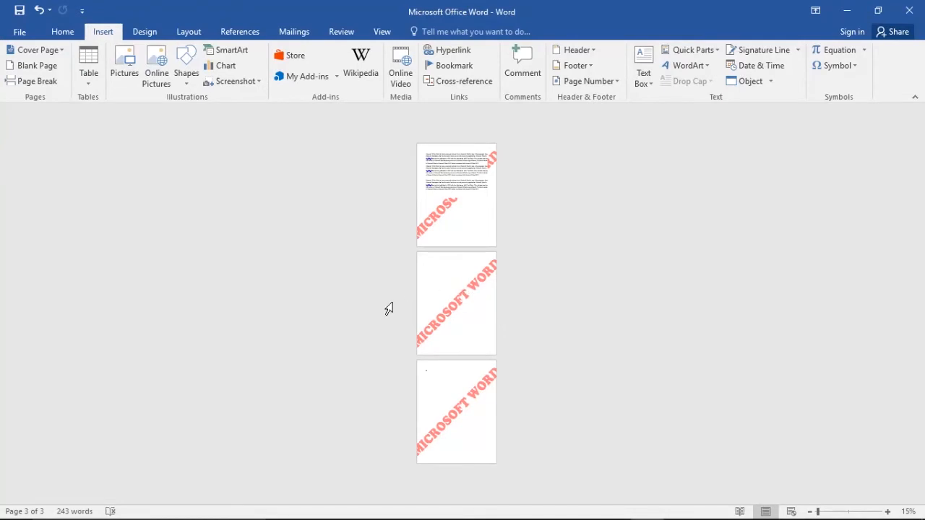
left_click(454, 289)
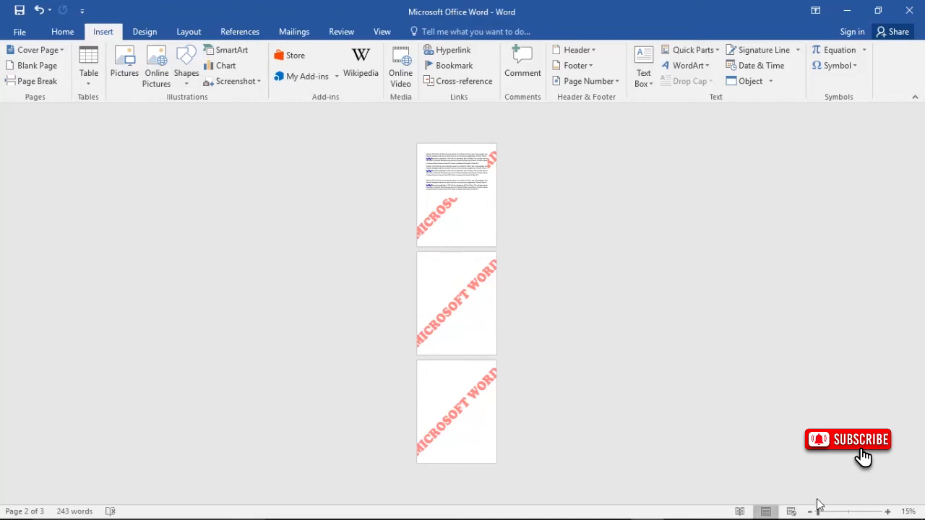
Open the page 2 header for editing and enable Different First Page and Different Odd & Even Pages.
left_click(888, 510)
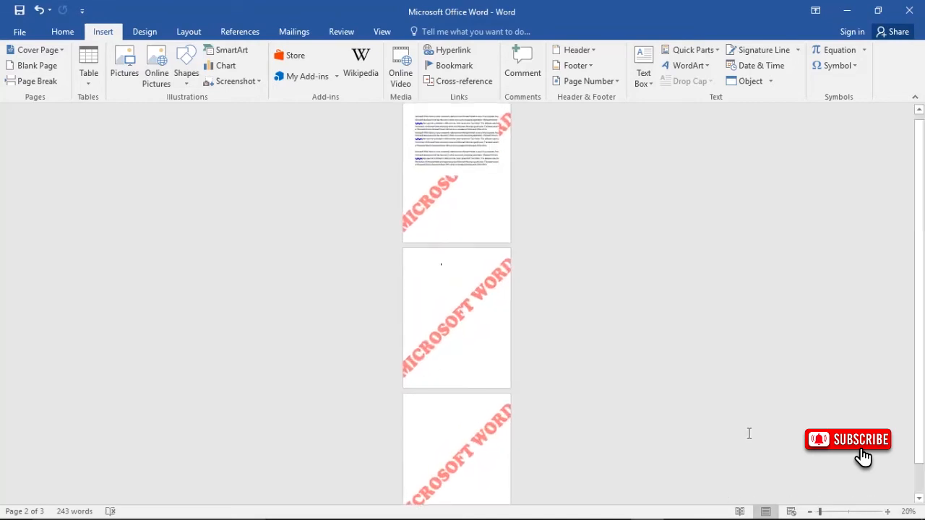
double_click(454, 261)
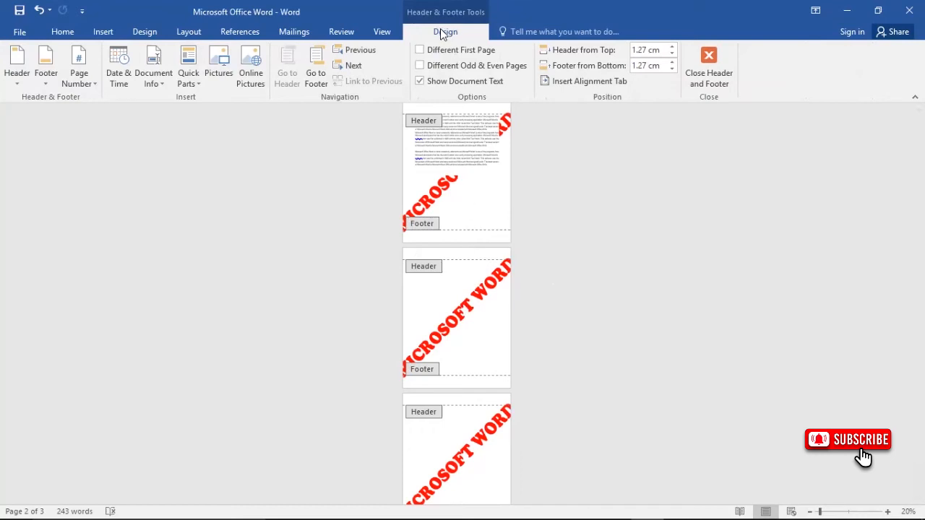
left_click(420, 50)
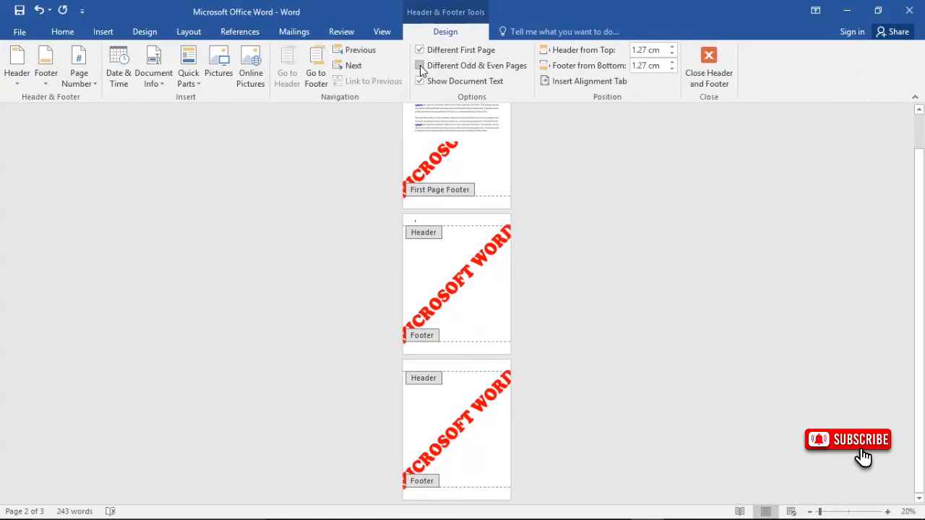
left_click(420, 66)
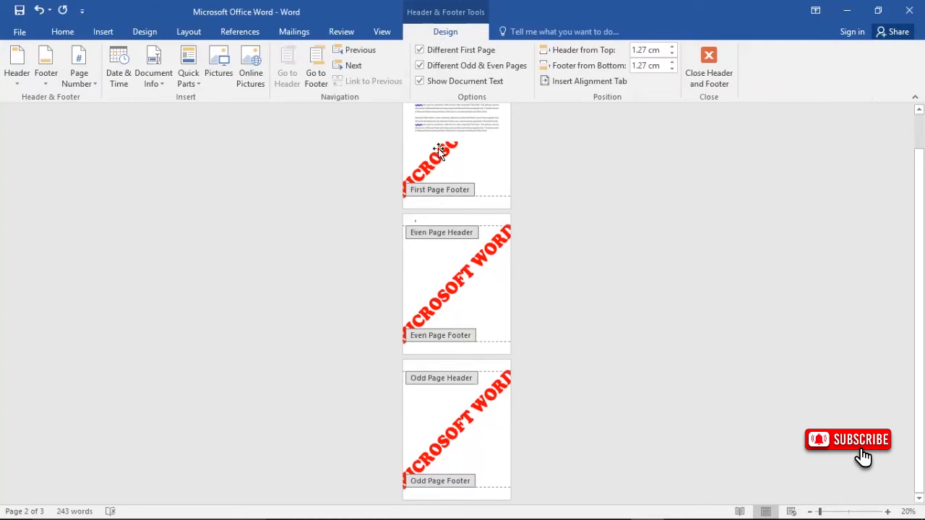
Delete the MICROSOFT WORD watermark from the first page, leaving the even and odd page watermarks in place.
scroll(443, 199, "up", 2)
scroll(442, 187, "up", 1)
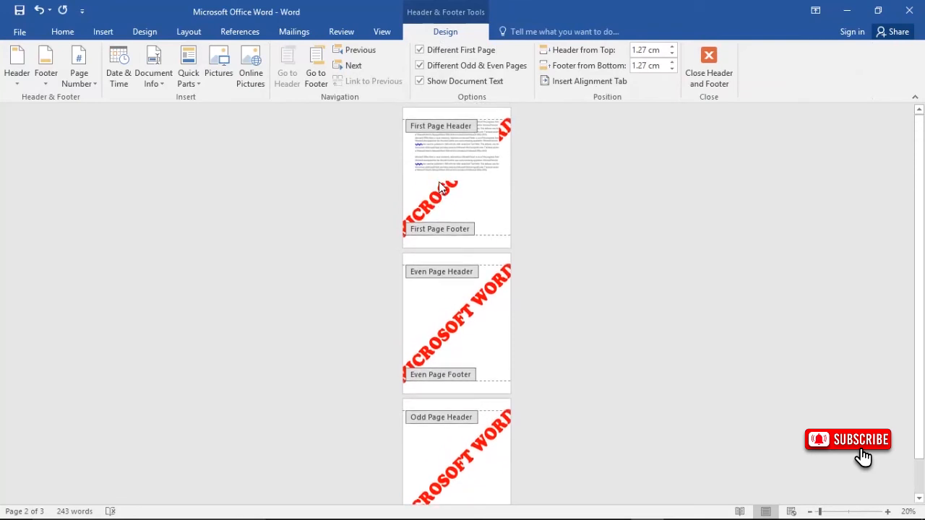
scroll(438, 181, "down", 2)
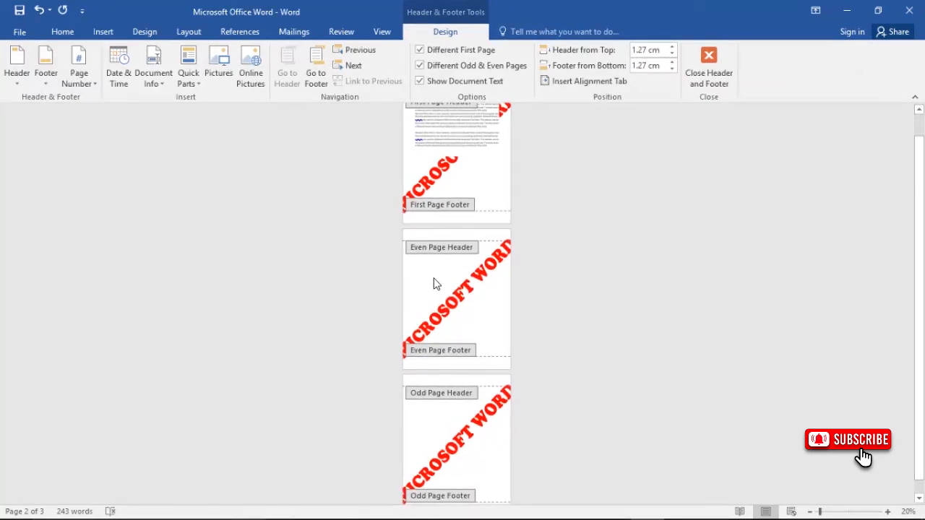
scroll(464, 279, "up", 2)
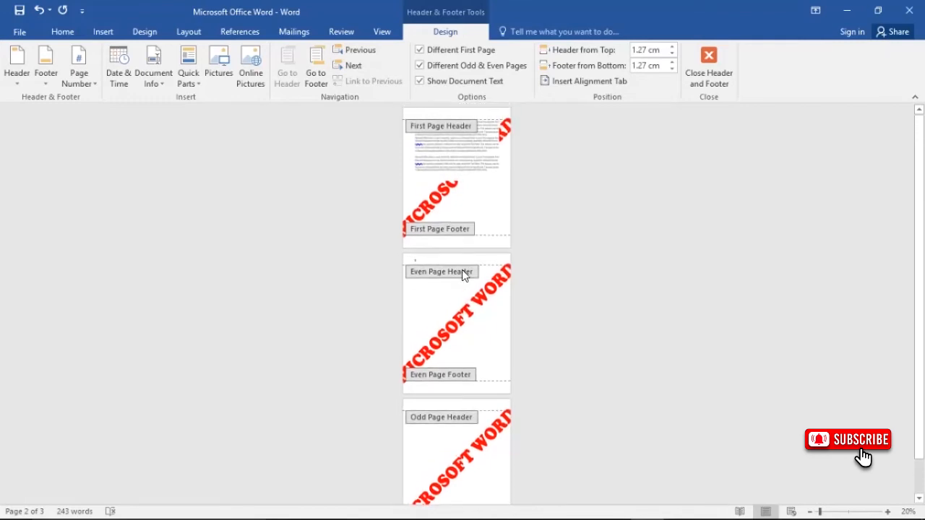
left_click(436, 198)
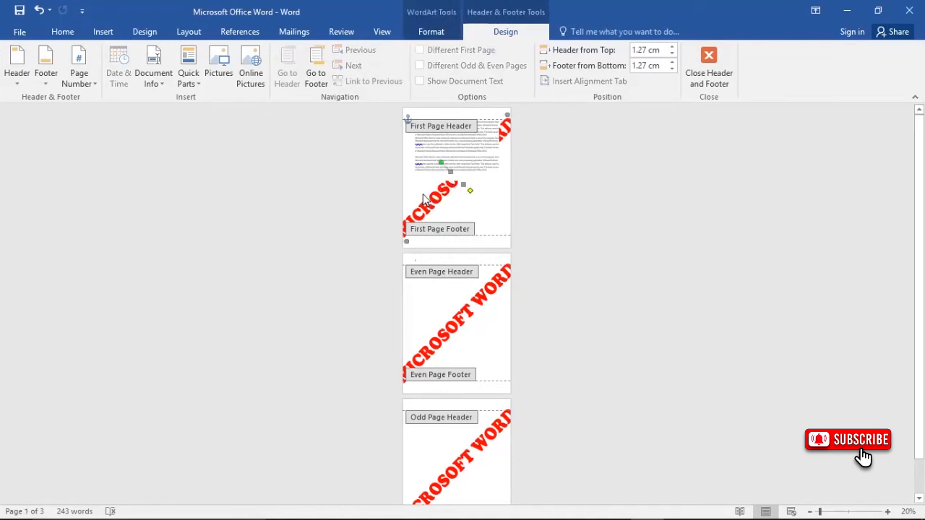
key("Delete")
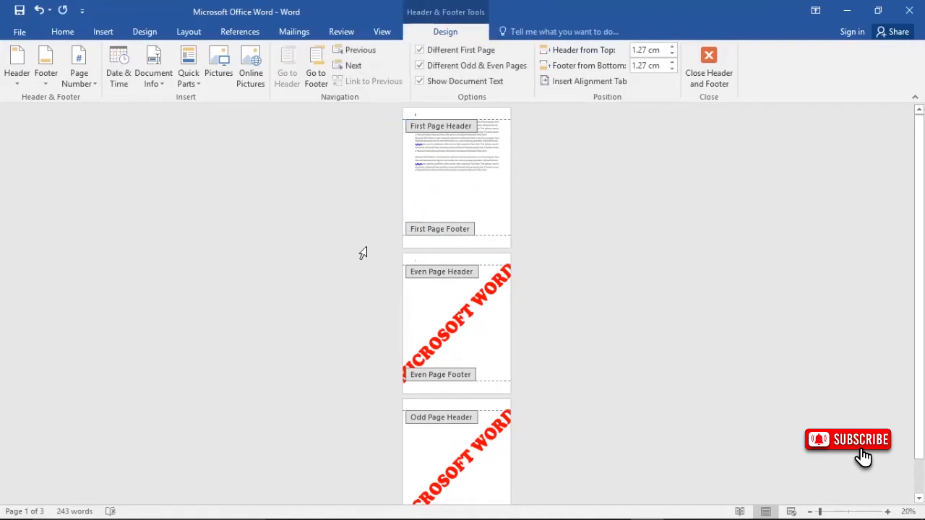
Delete the MICROSOFT WORD watermark from the odd page, page 3.
scroll(520, 474, "down", 1)
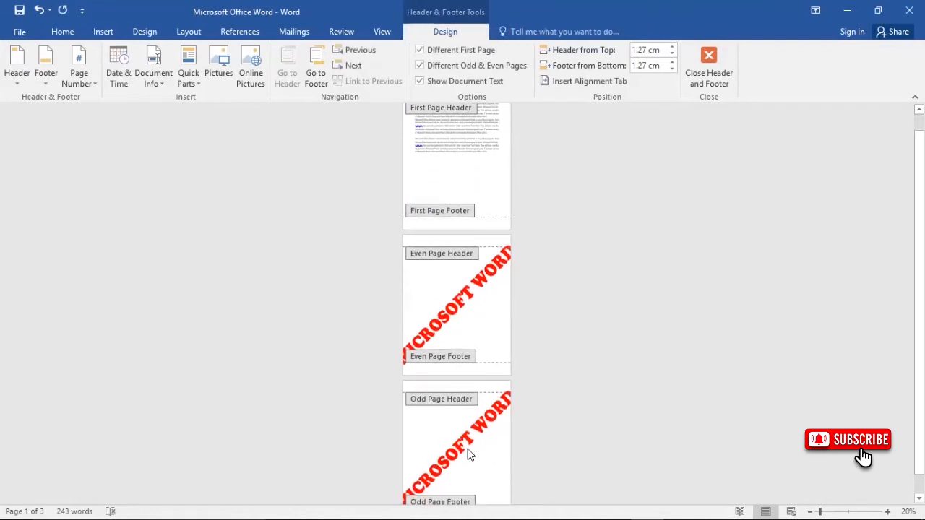
scroll(468, 454, "down", 1)
left_click(458, 440)
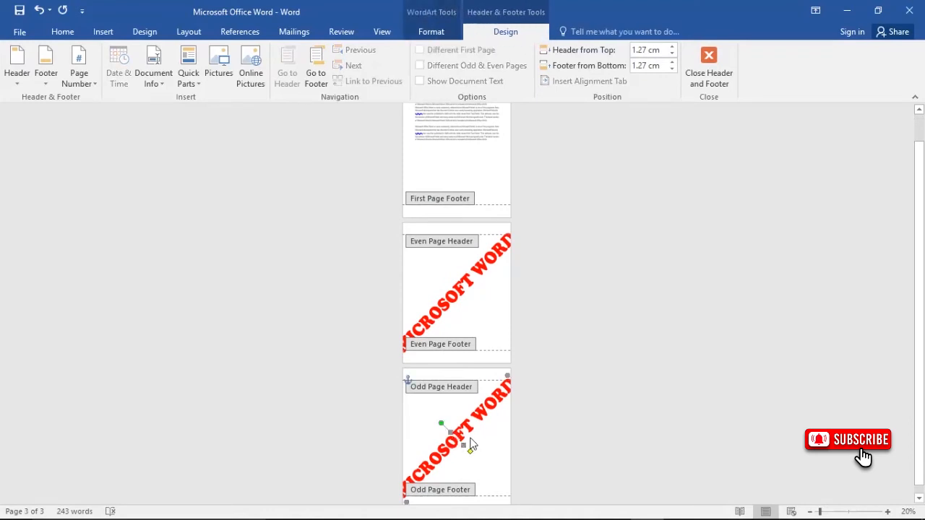
key("Delete")
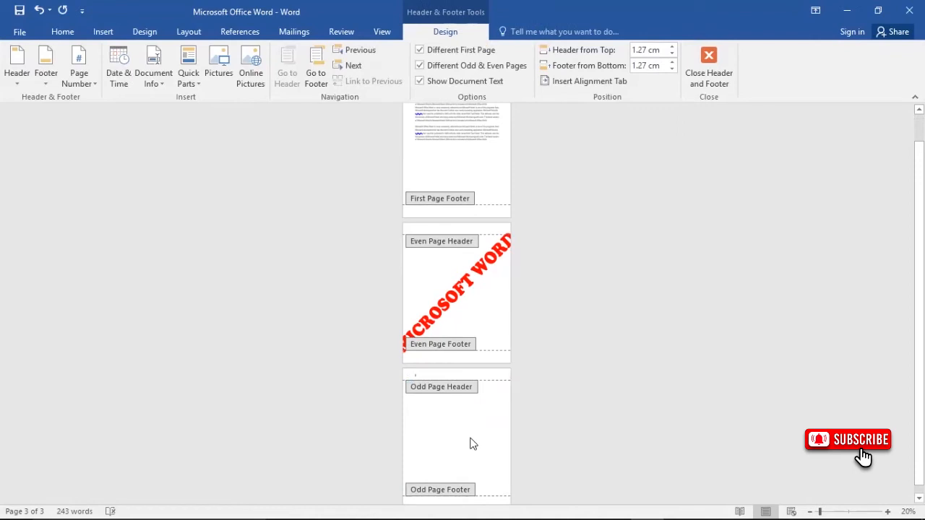
Change the text of the even page watermark on page 2 to BLANK PAGE, keeping the Cooper Black font.
left_click(461, 291)
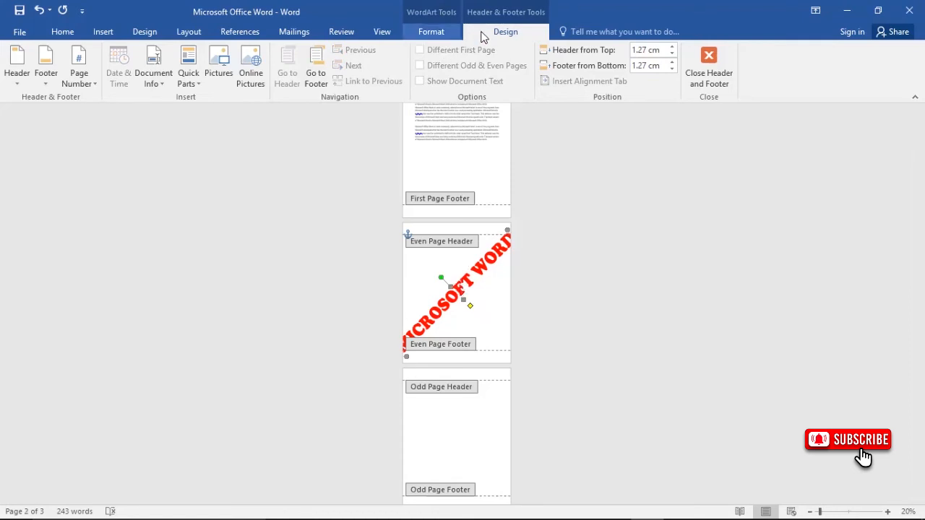
left_click(432, 32)
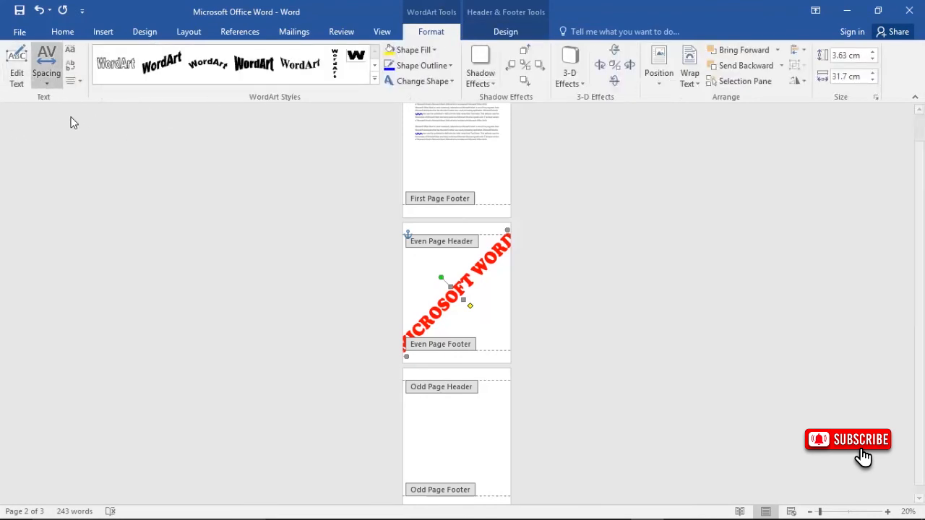
left_click(20, 69)
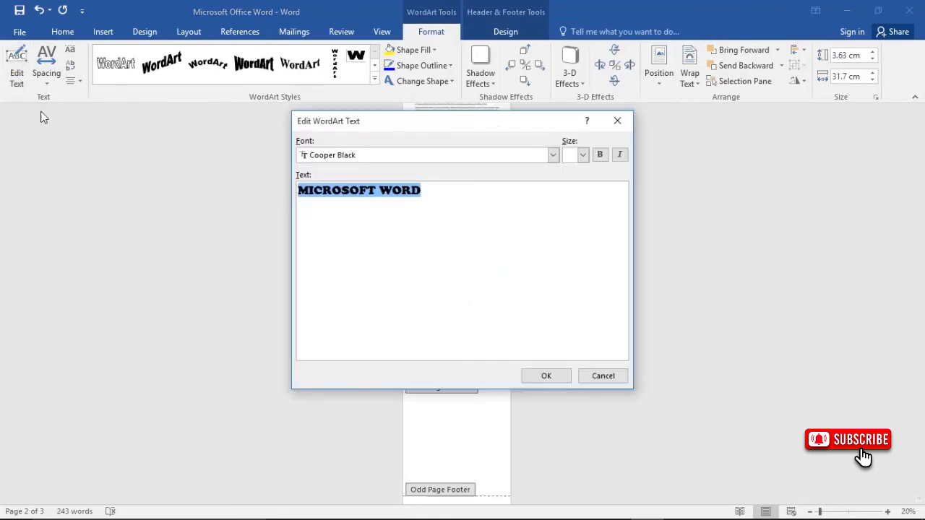
left_click_drag(425, 122, 475, 182)
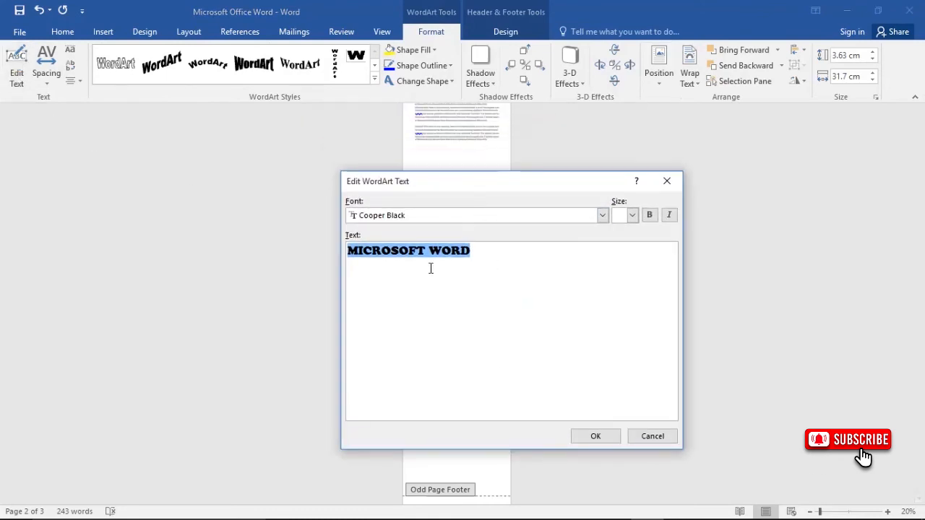
type("BLANK")
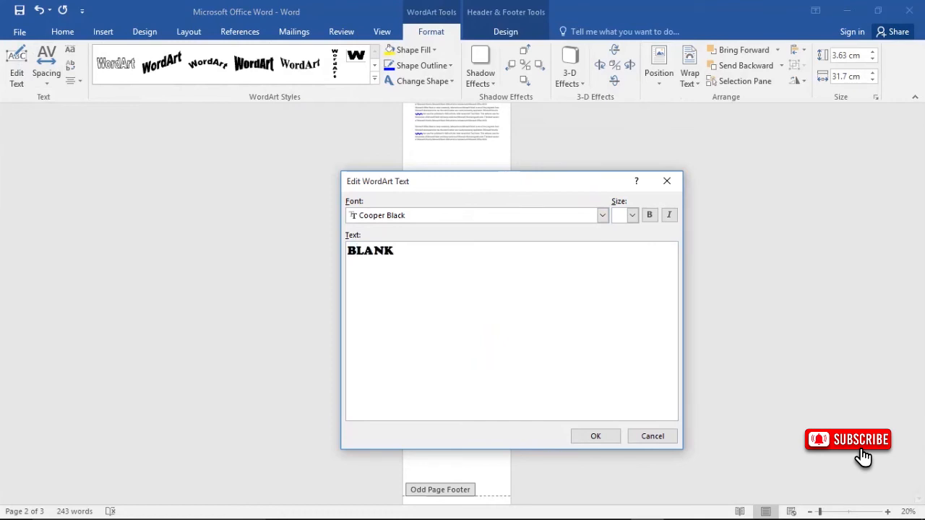
type(" D")
key("BackSpace")
type("PAGE")
left_click(600, 438)
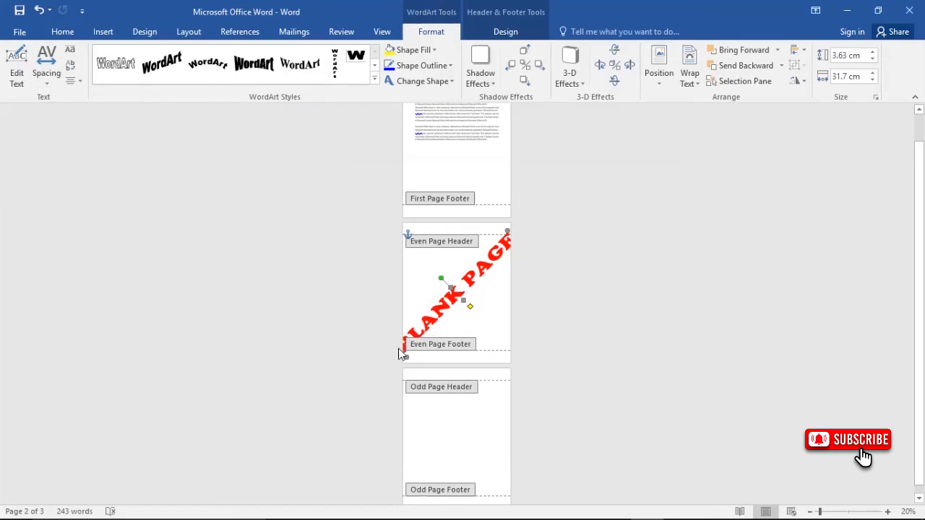
Shorten the BLANK PAGE watermark along its diagonal to about 19.3 cm wide so it fits within page 2.
left_click_drag(406, 357, 427, 334)
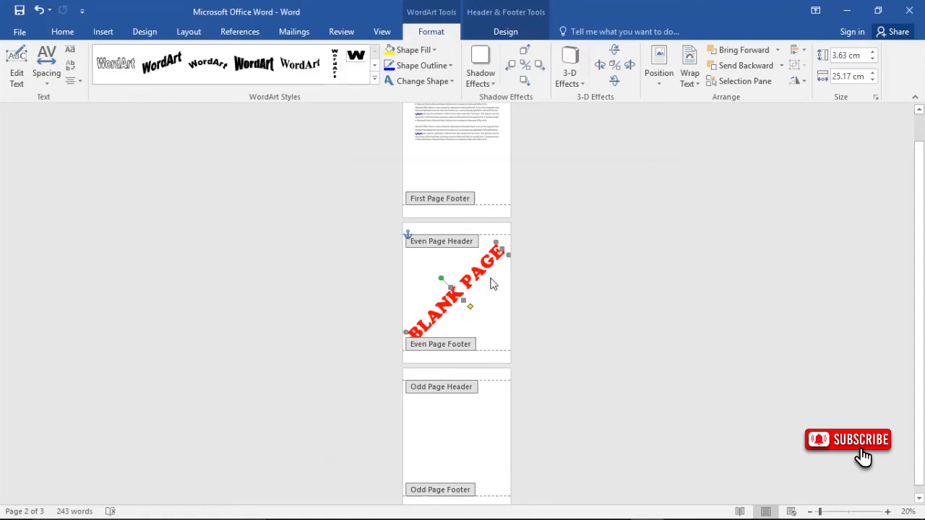
left_click_drag(505, 250, 484, 262)
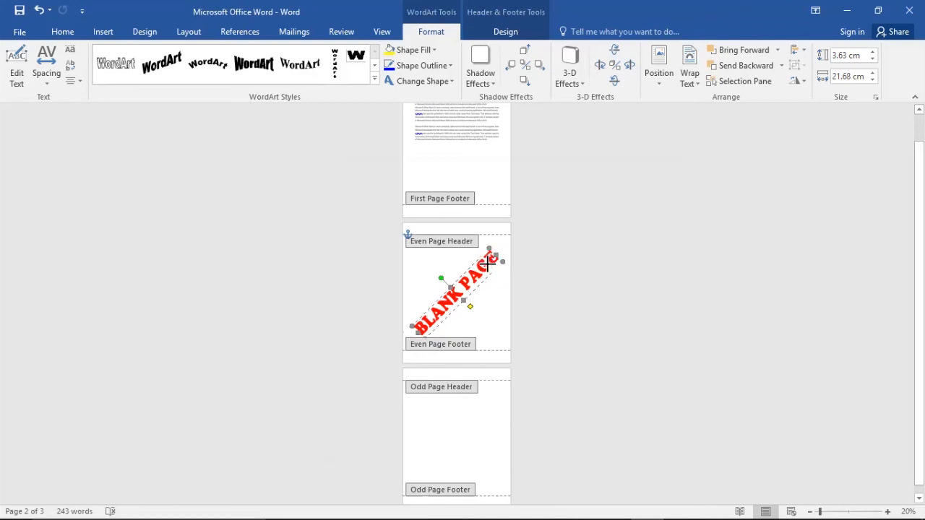
left_click_drag(489, 266, 490, 267)
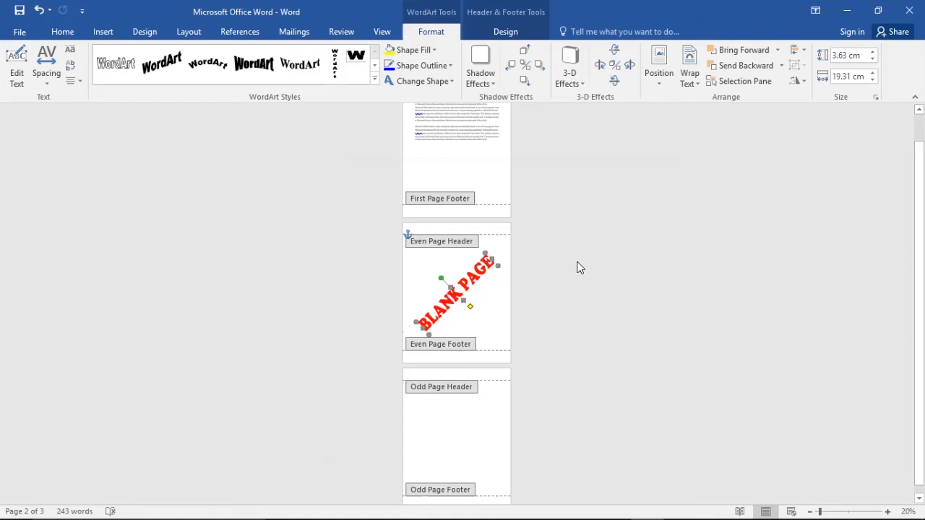